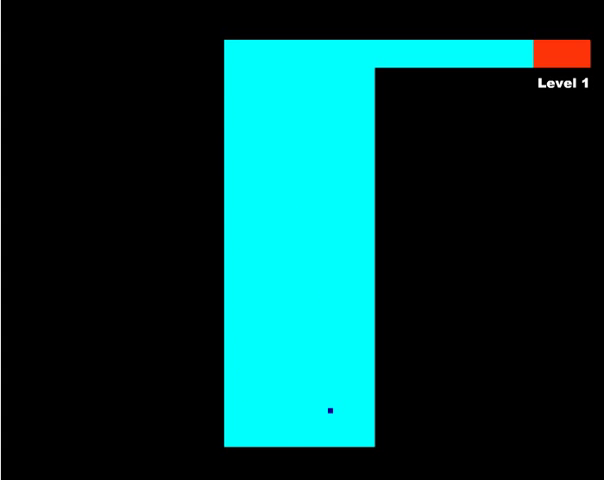
Start a Level 1 run from The Maze title screen
click(300, 420)
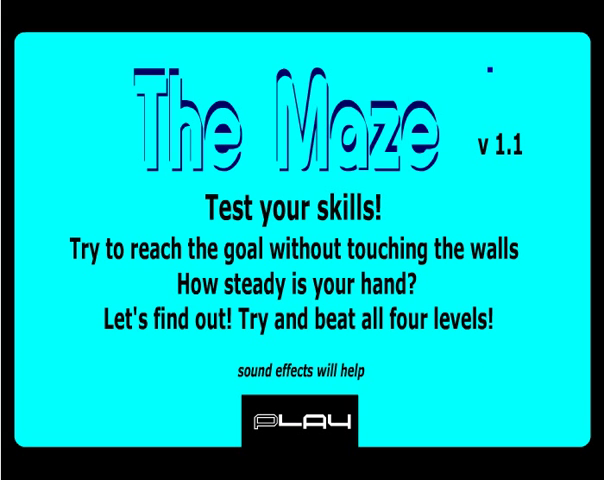
click(299, 430)
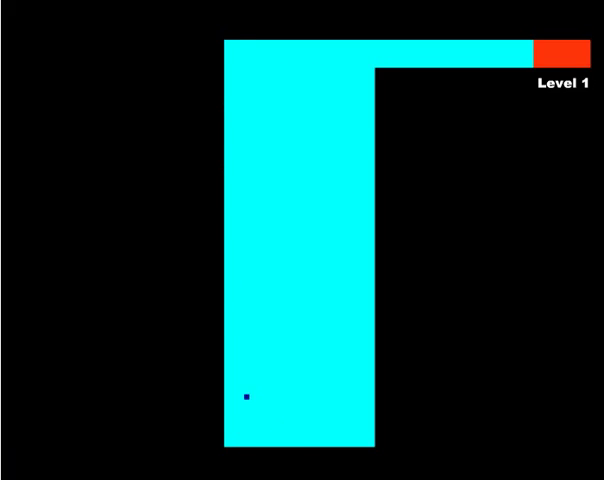
click(318, 419)
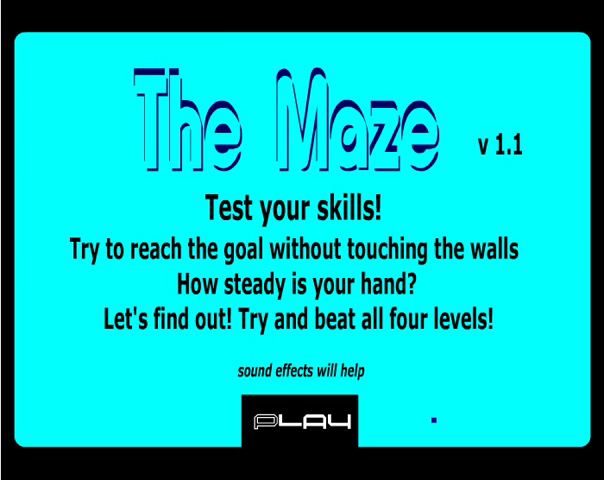
Restart Level 1 from the title screen twice after failed runs
click(269, 421)
click(290, 405)
Begin a fresh Level 1 run with the dot at the corridor's bottom
click(313, 435)
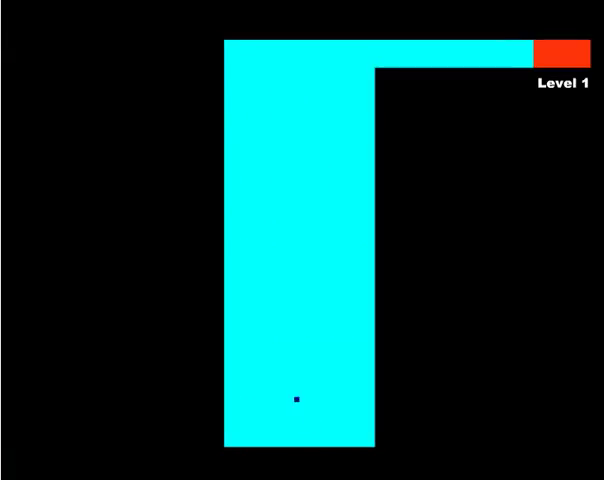